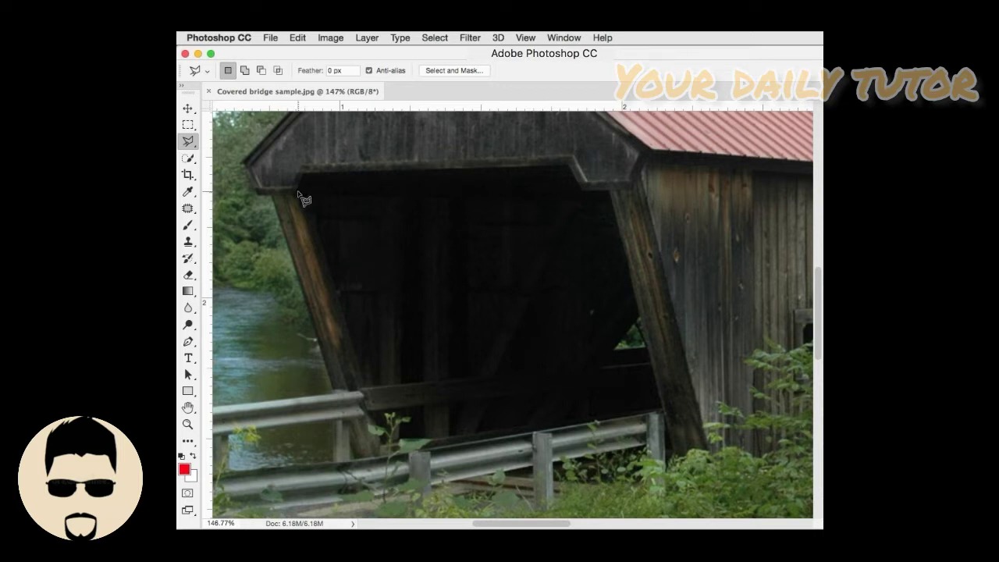
Step: Outline the dark bridge entrance with the Polygonal Lasso, skirting the green gap beside the right post and the plant on the guardrail
click(360, 388)
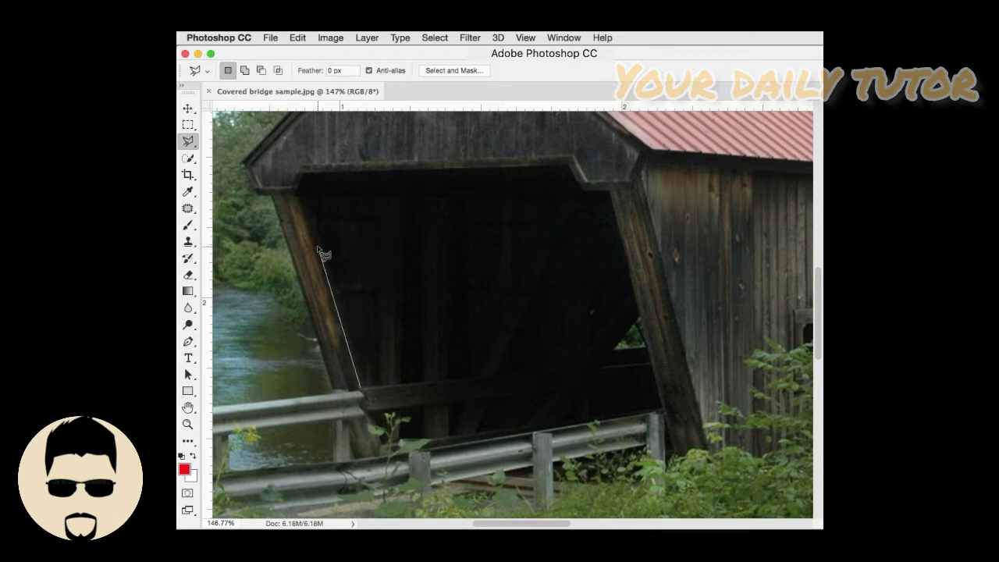
click(297, 188)
click(303, 173)
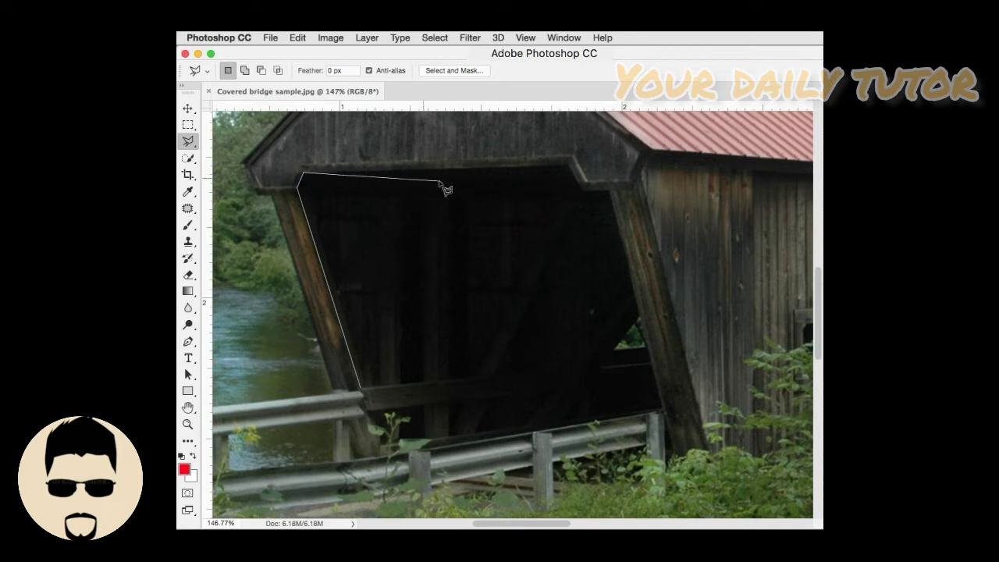
click(569, 167)
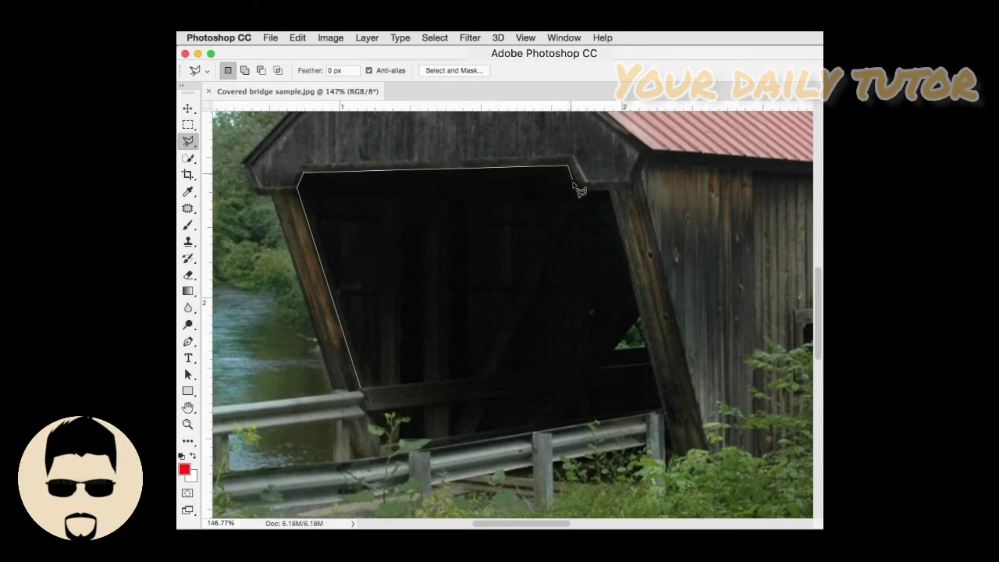
click(579, 190)
click(607, 188)
click(638, 320)
click(614, 348)
click(645, 348)
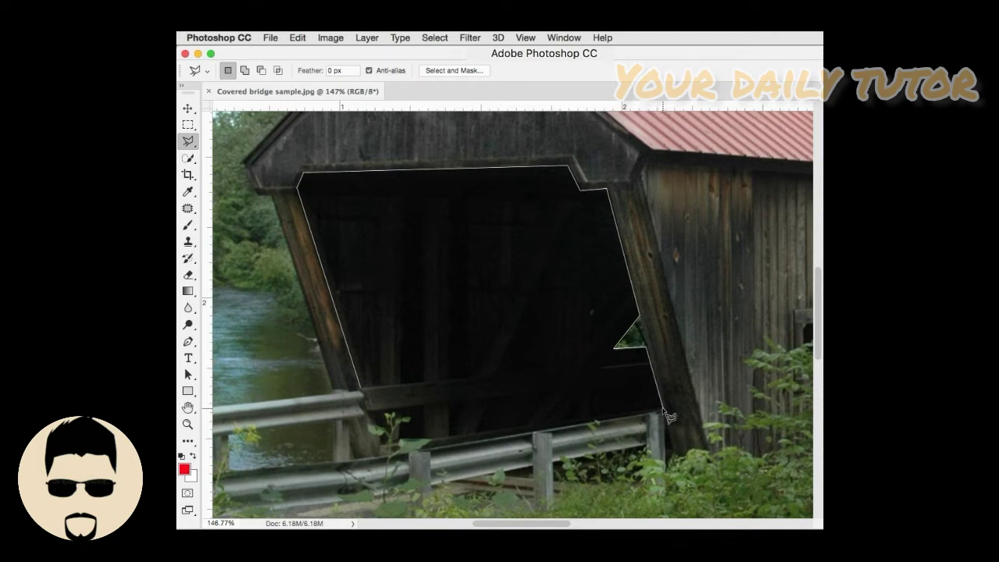
click(663, 408)
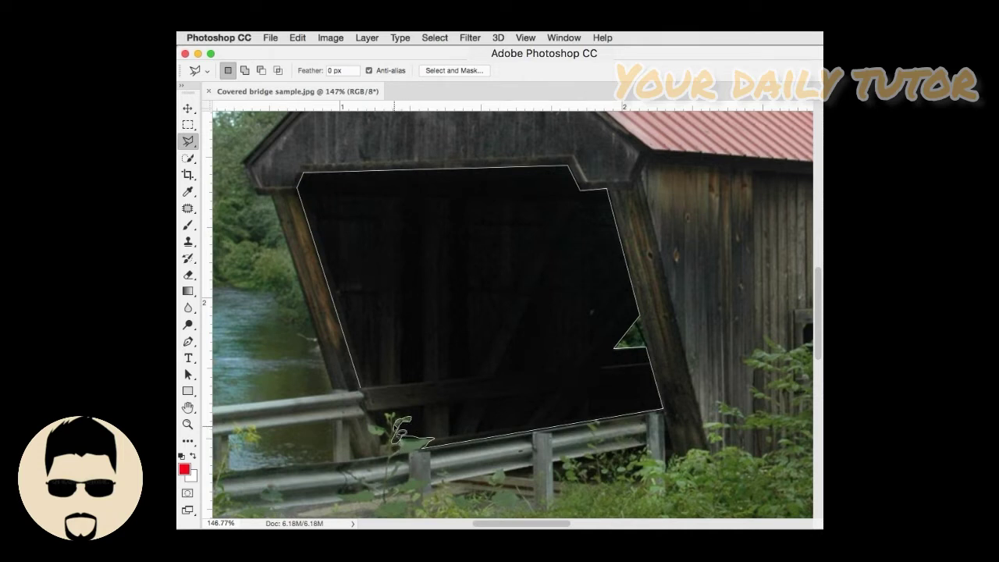
click(361, 392)
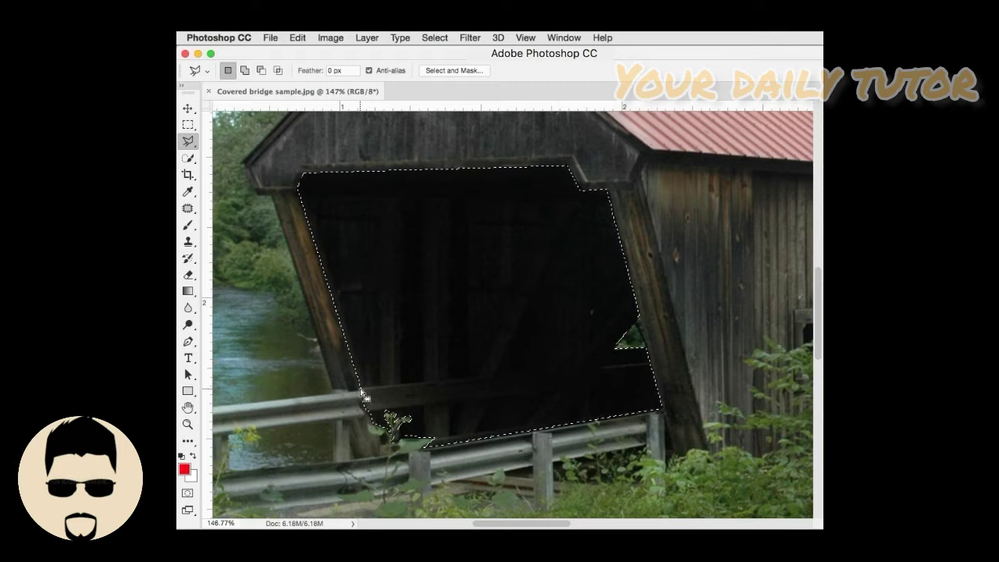
Step: Save the entrance selection as a new channel in Covered bridge sample.jpg, leaving its name blank
click(431, 39)
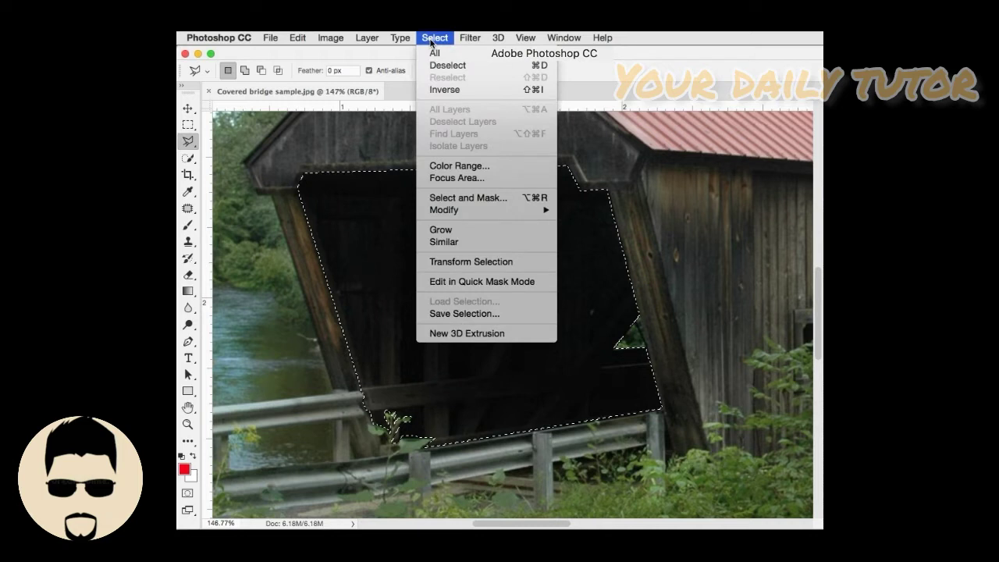
click(437, 312)
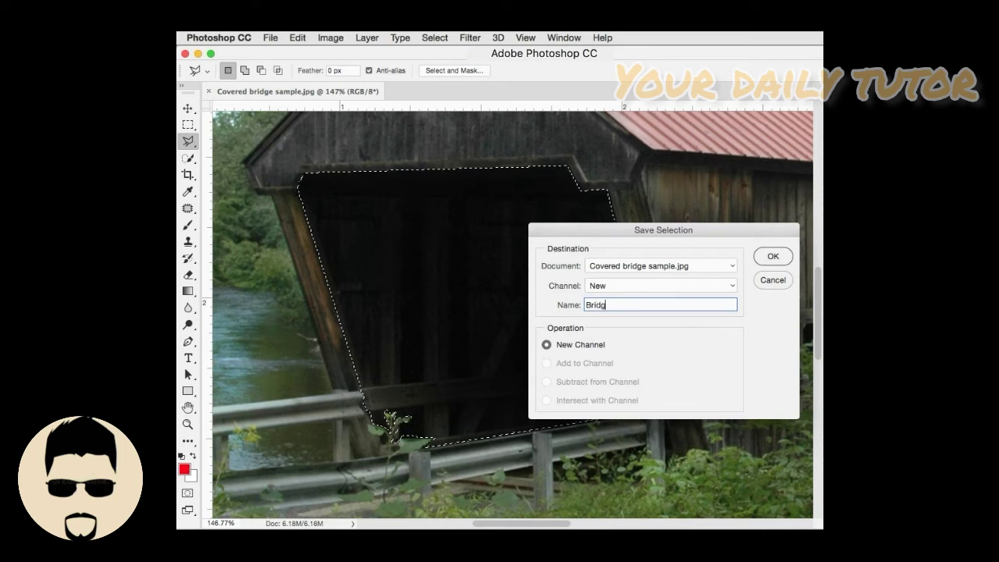
text(trance)
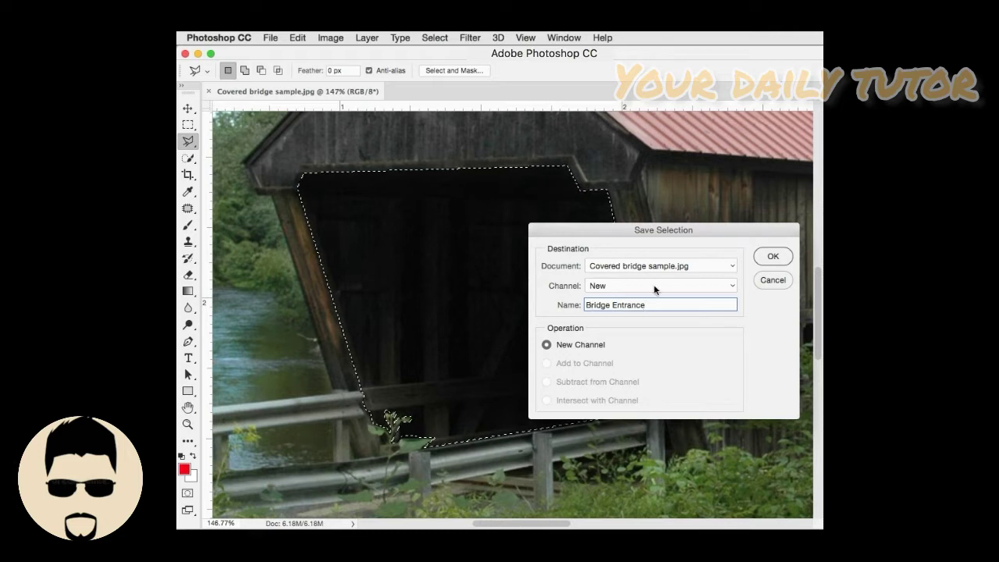
drag(649, 305, 535, 304)
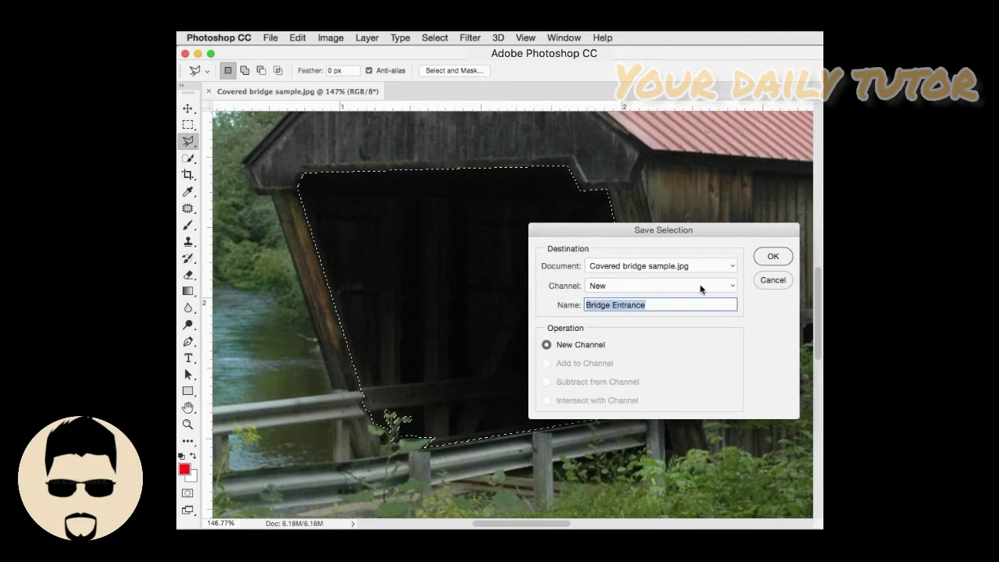
key(BackSpace)
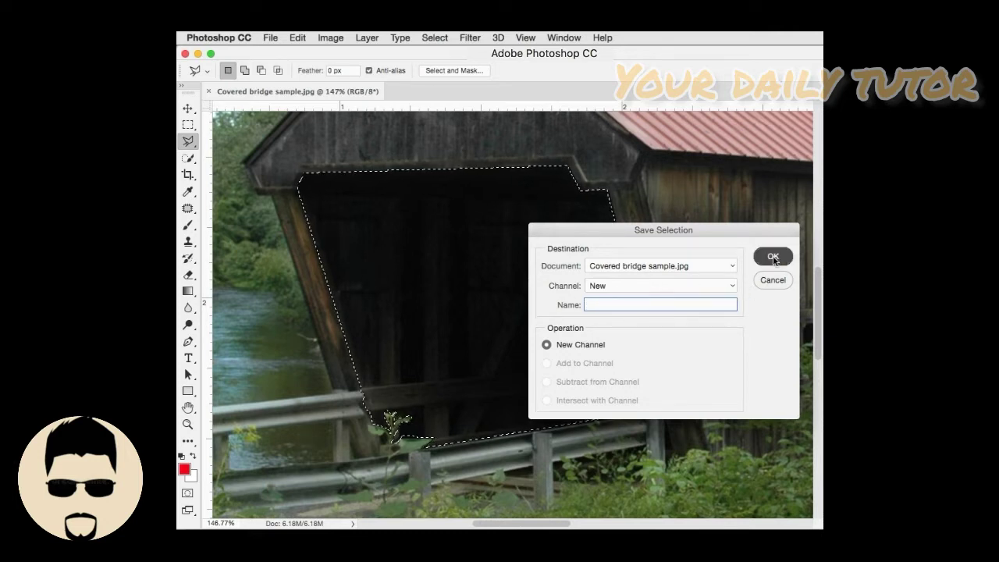
click(772, 257)
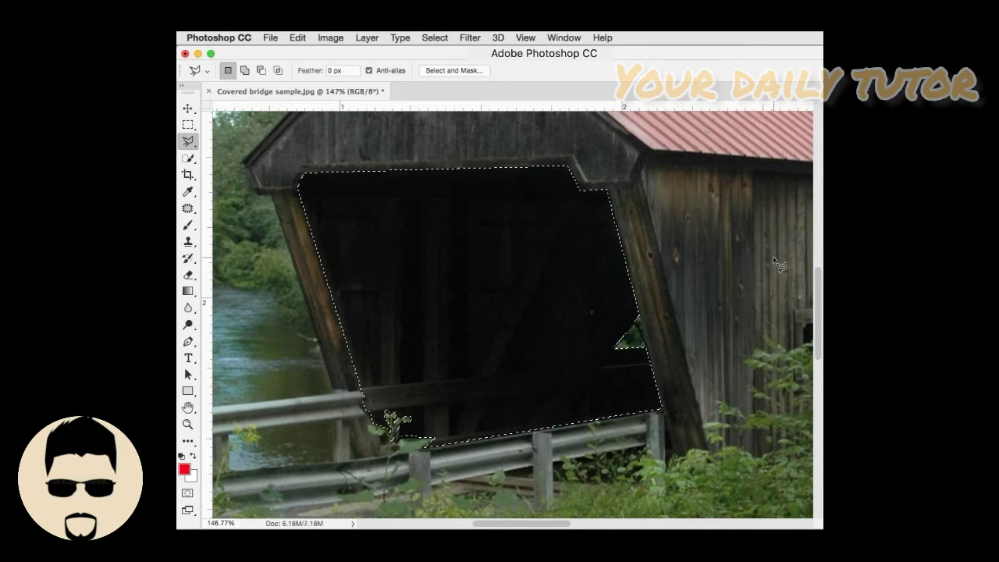
Step: Deselect, try a quick polygonal selection from the entrance's left post into the middle of the opening, and discard it
key(super+d)
click(320, 256)
click(299, 188)
click(307, 171)
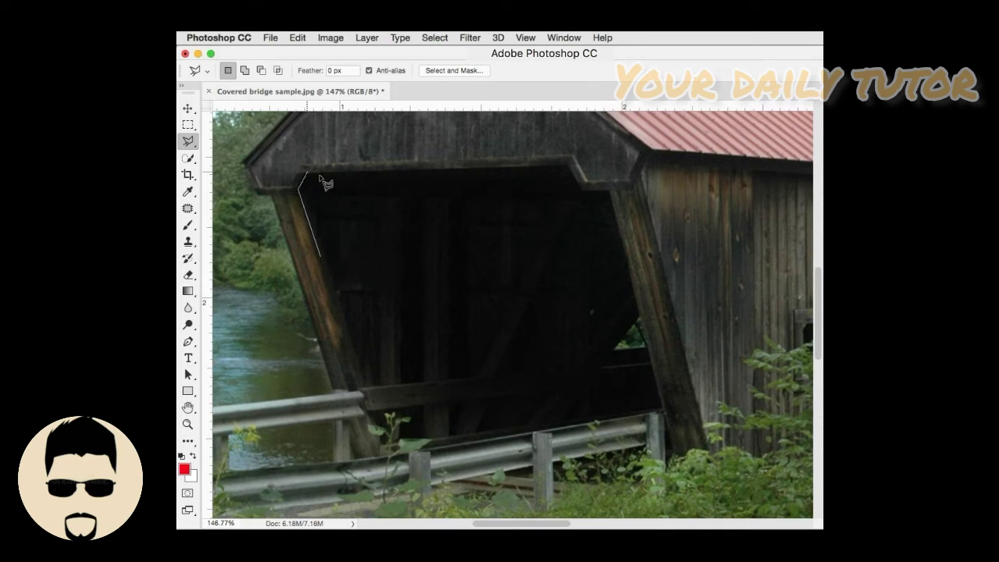
double_click(478, 303)
key(super+d)
Step: Try a triangular polygonal selection along the entrance's left post and upper beam, closed at its starting point, and deselect it
click(363, 384)
click(301, 195)
click(308, 175)
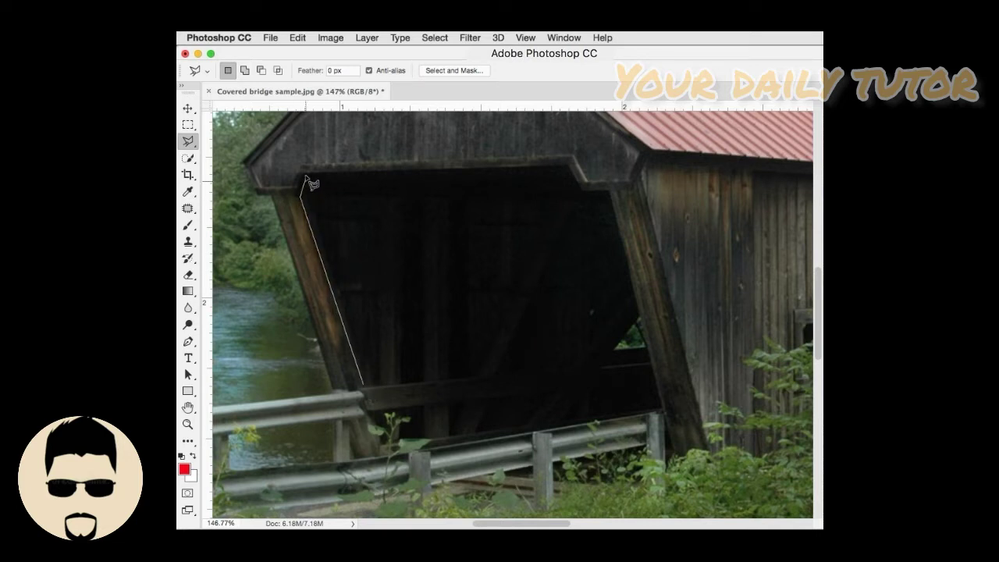
click(561, 166)
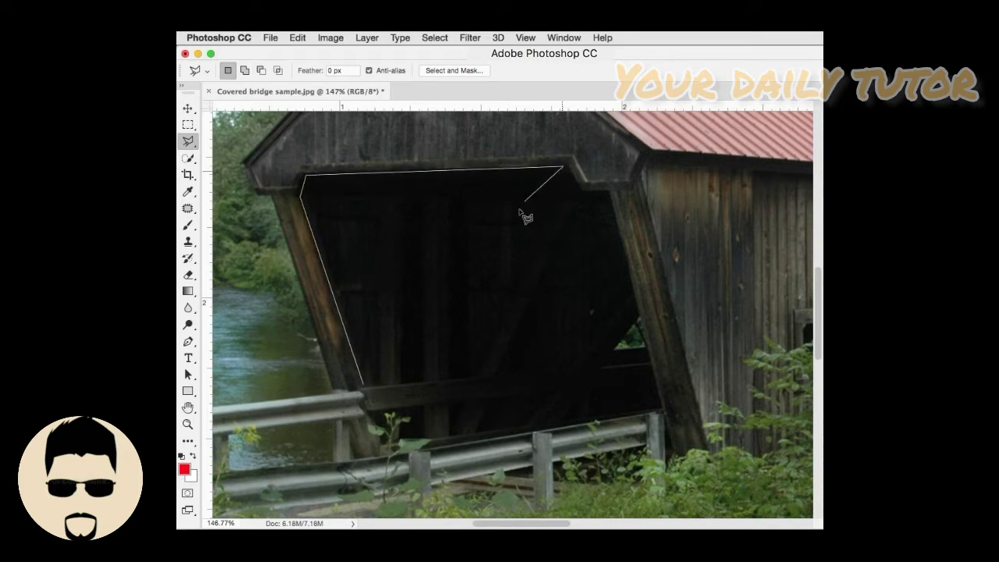
click(368, 386)
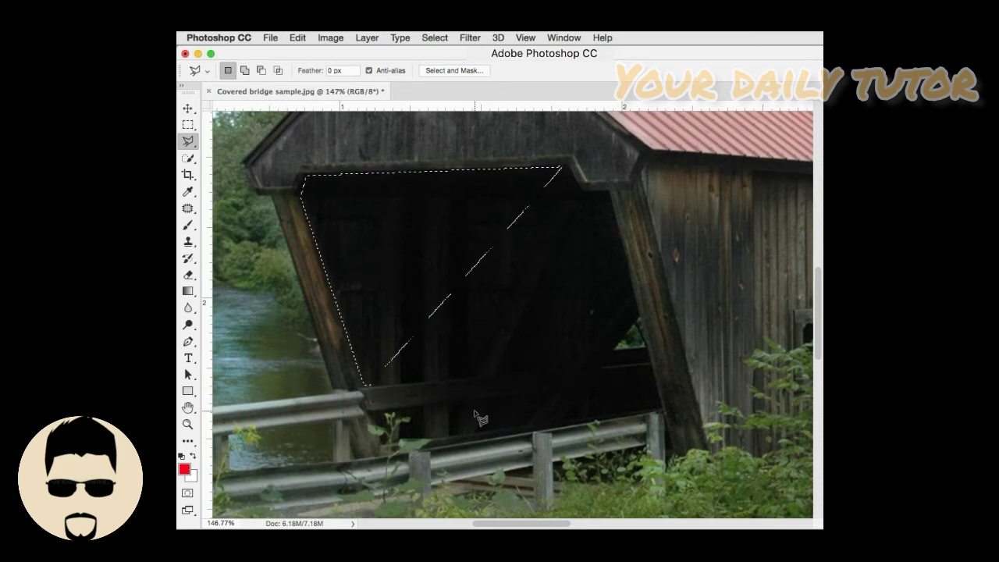
key(super+d)
Step: Select a wedge under the entrance's upper beam and add the area along the right post and across the opening to it
click(313, 242)
click(301, 177)
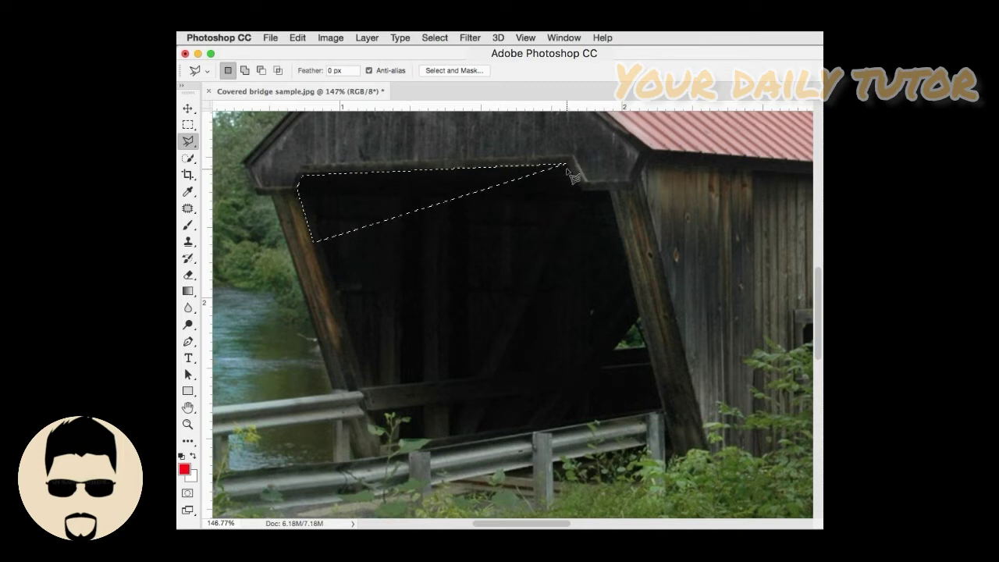
key(shift)
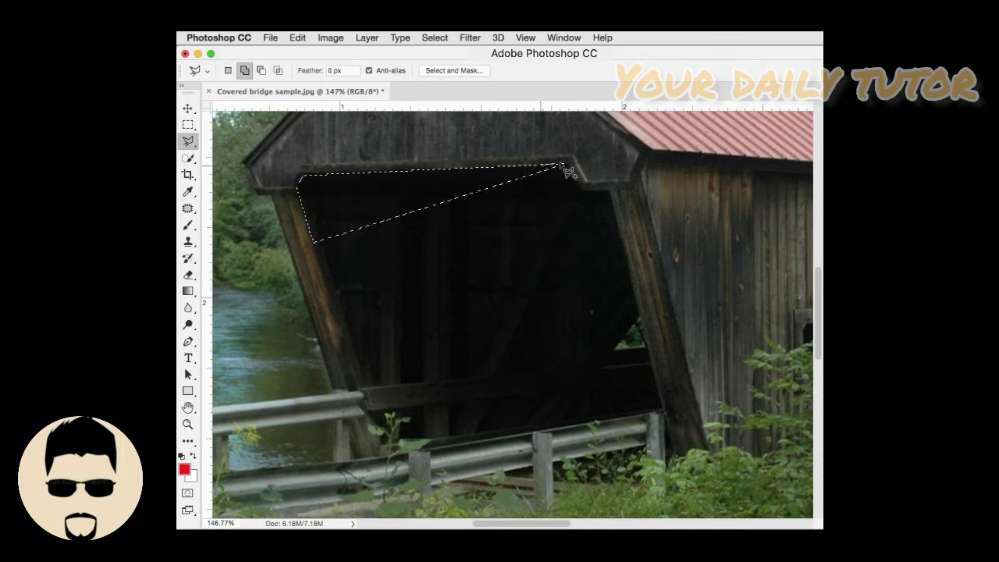
click(608, 190)
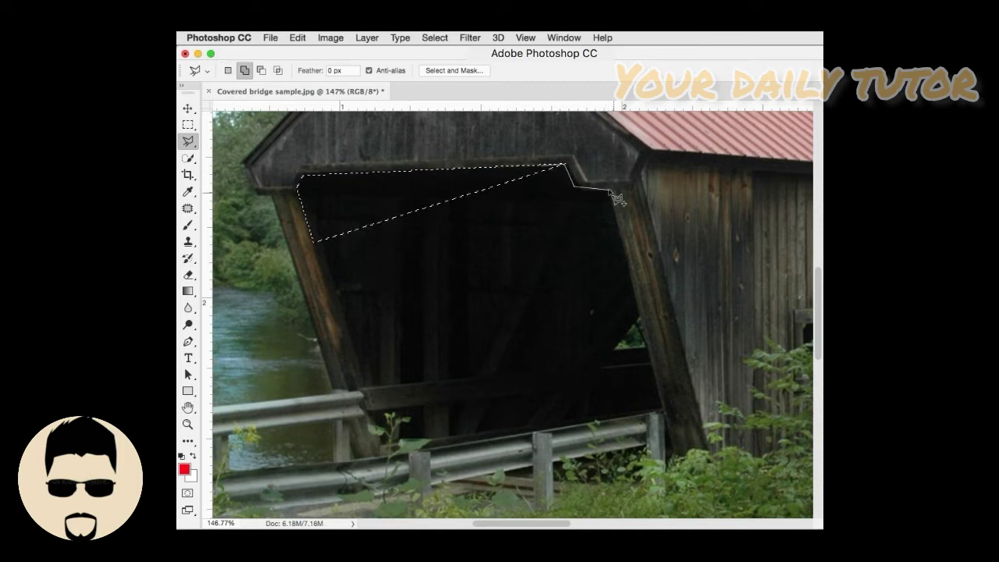
click(655, 385)
click(486, 382)
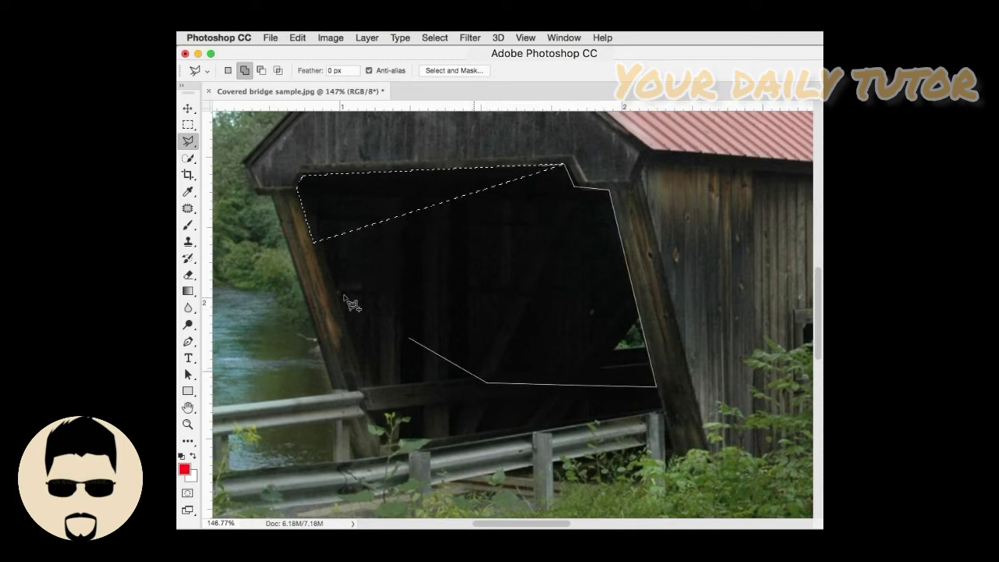
click(317, 245)
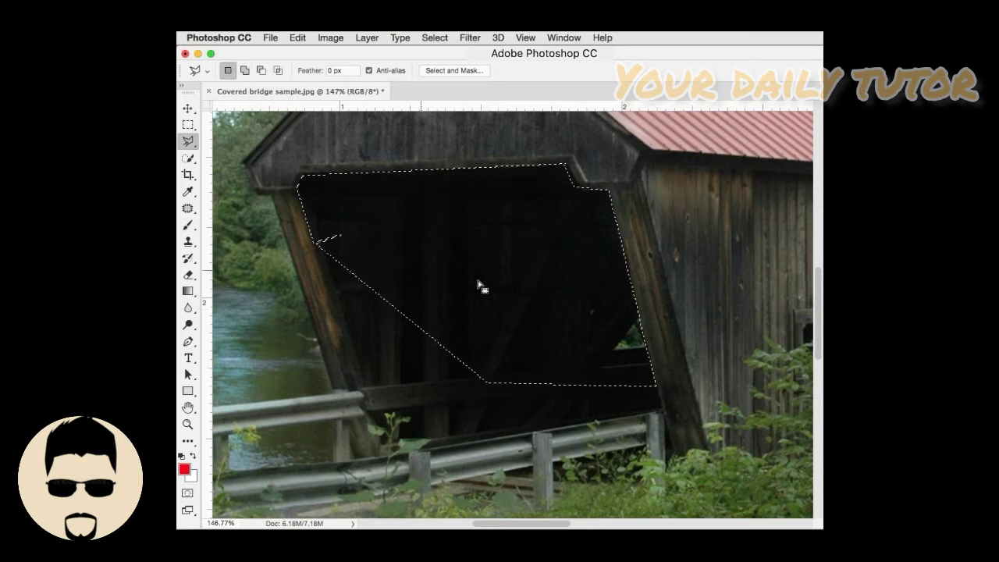
Step: Subtract the small green triangular gap beside the right post from the entrance selection
key(alt)
click(649, 308)
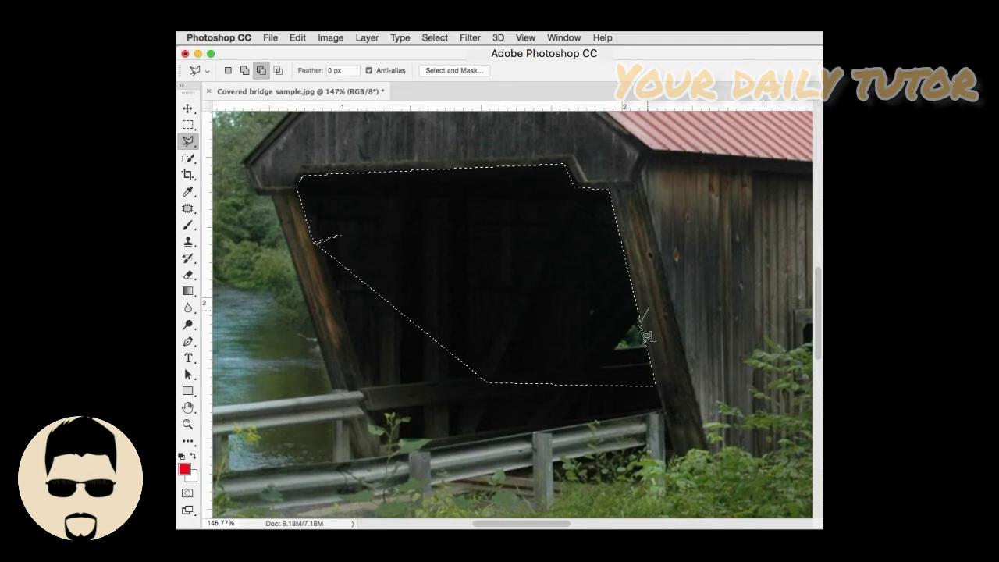
click(613, 348)
click(652, 352)
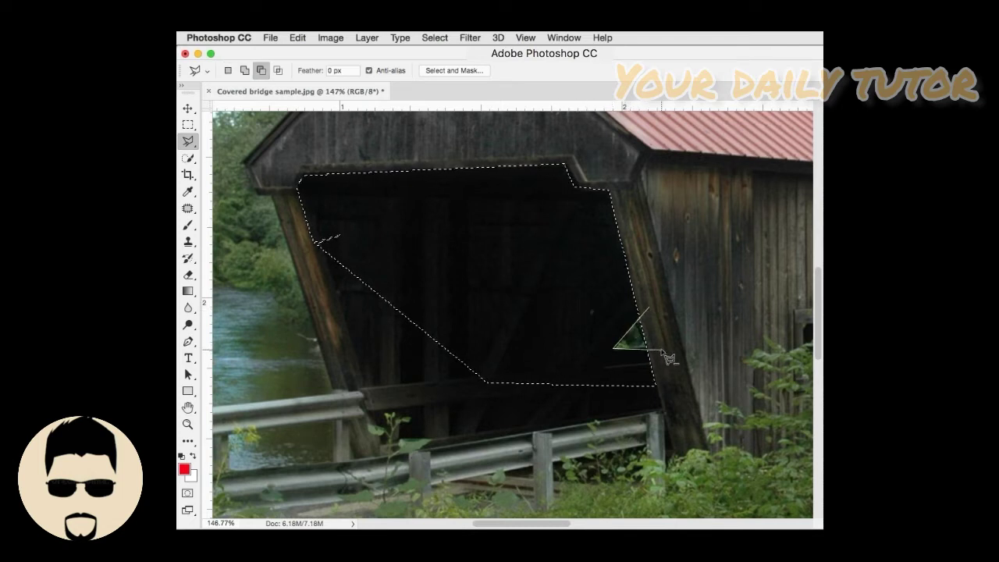
click(648, 308)
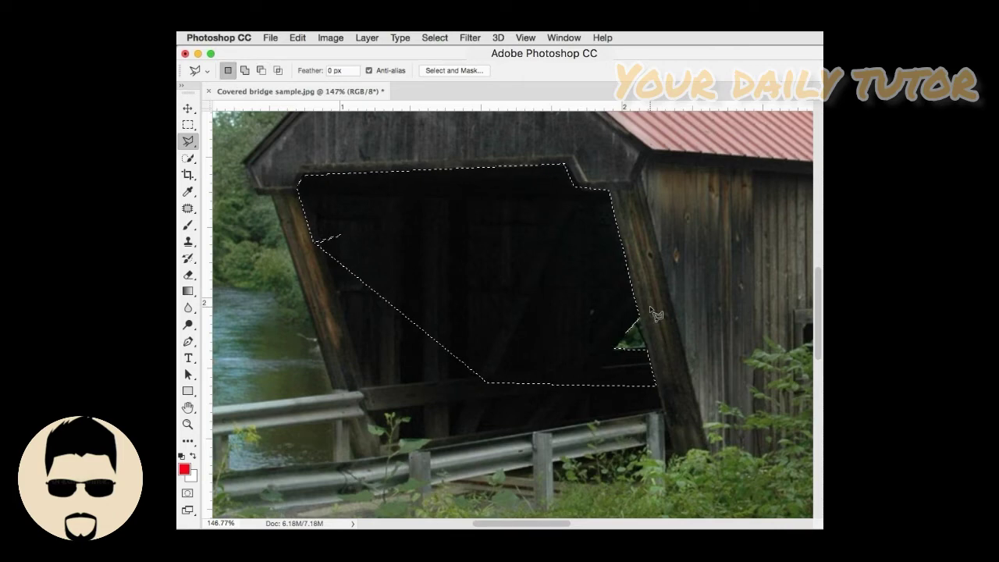
Step: Outline the shaded stone foundation beneath the bridge, between the siding, birch trunk and waterline, using straight and freehand polygonal-lasso segments
key(super+0)
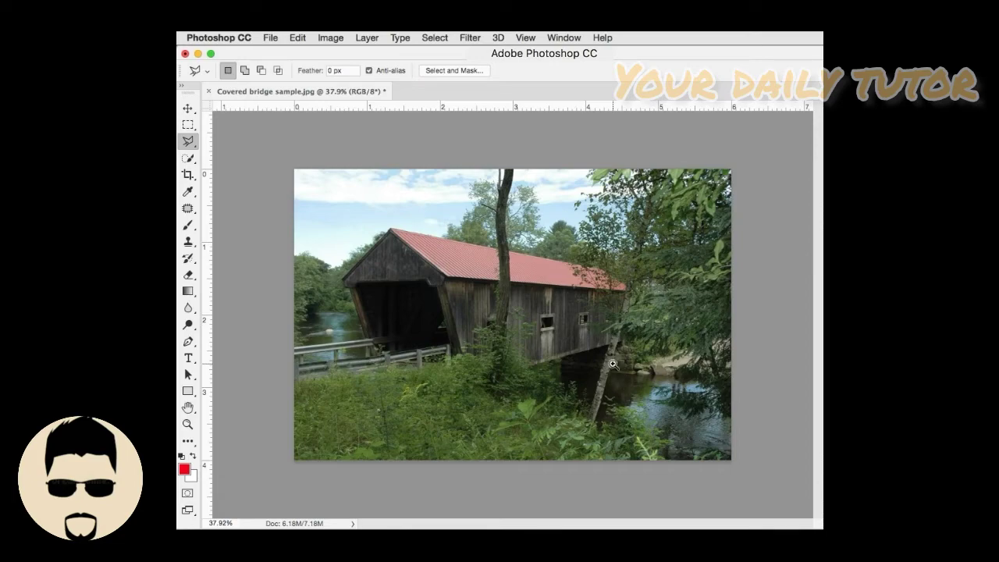
drag(613, 364, 613, 364)
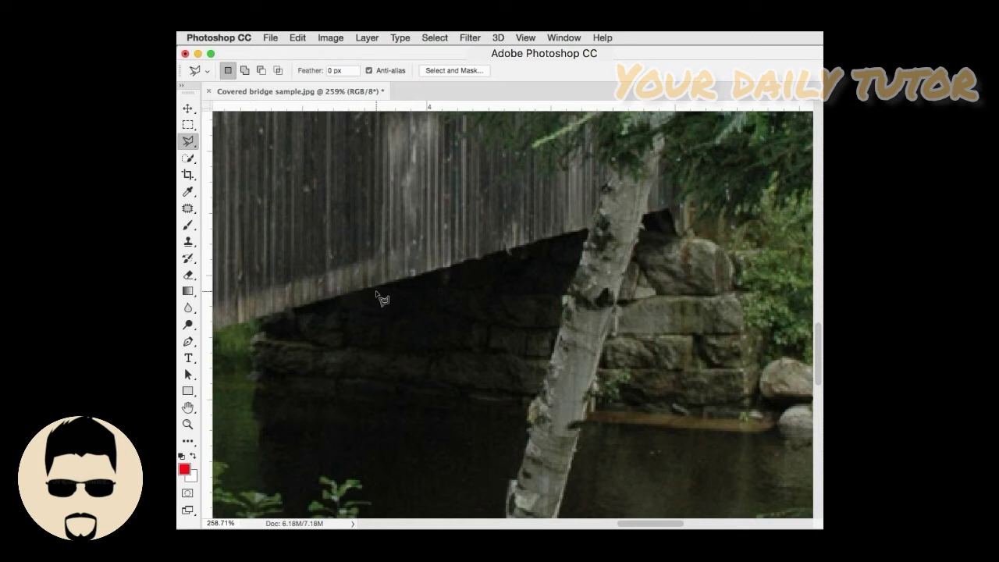
click(266, 319)
click(285, 311)
click(413, 278)
click(441, 268)
click(453, 264)
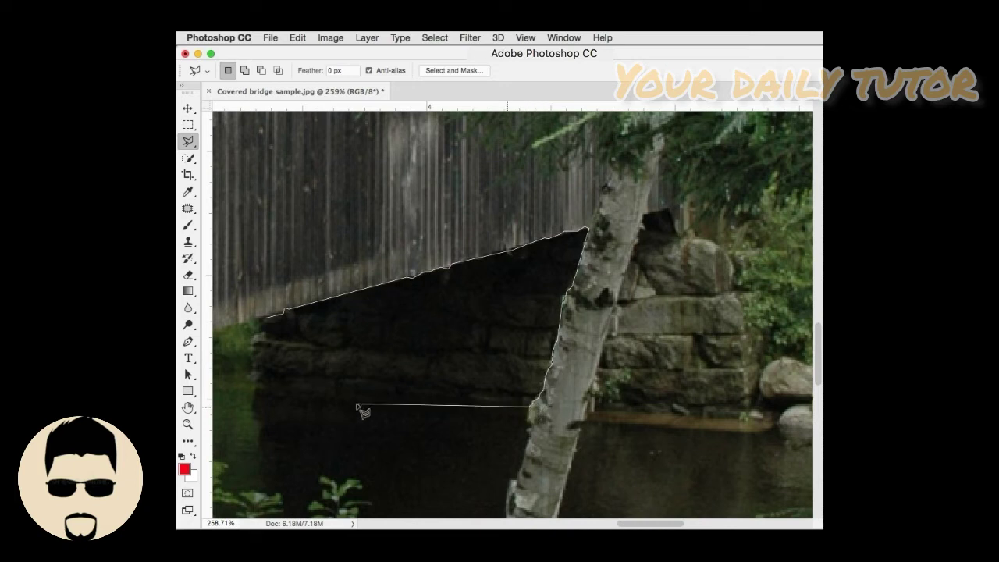
click(253, 383)
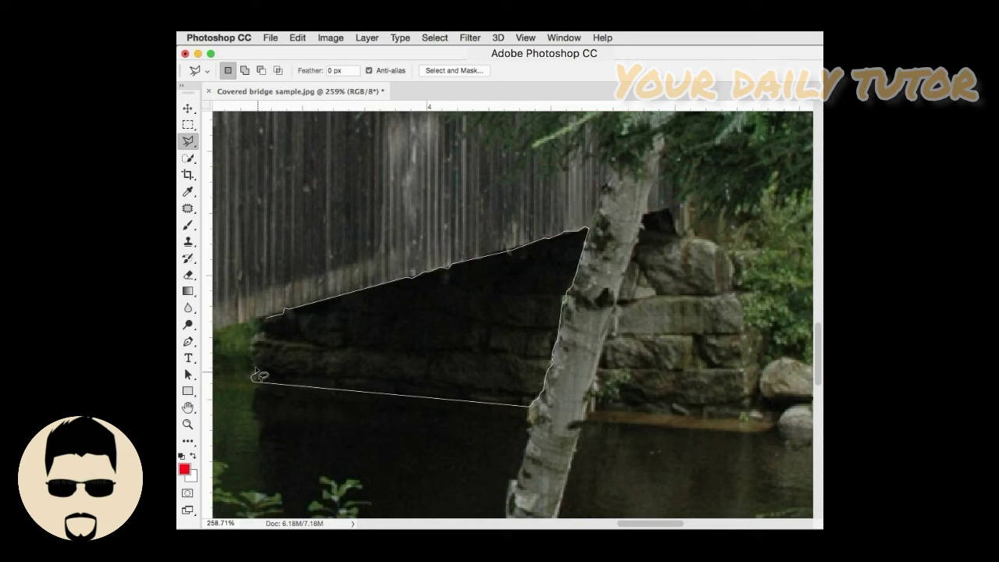
drag(254, 361, 266, 323)
click(270, 326)
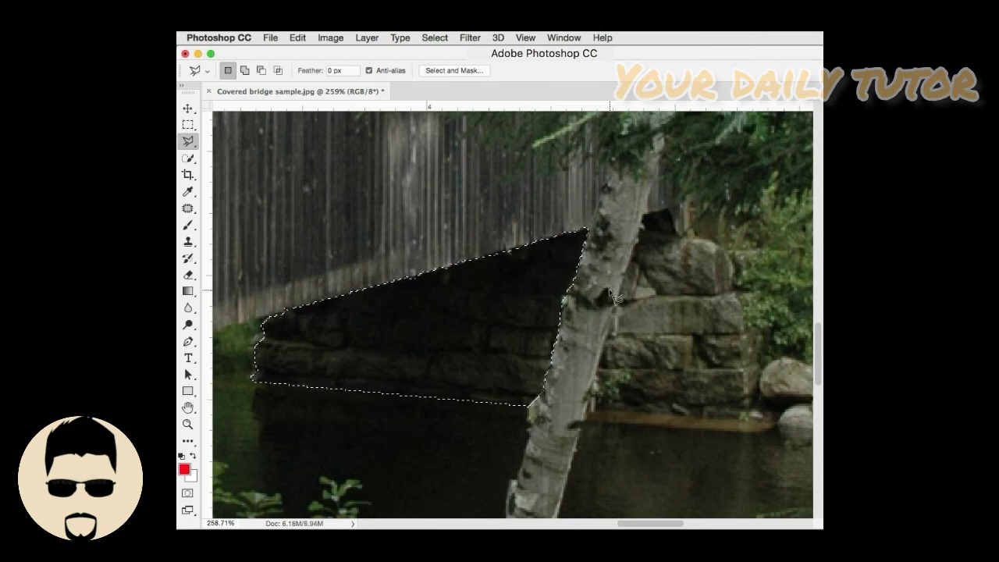
click(188, 140)
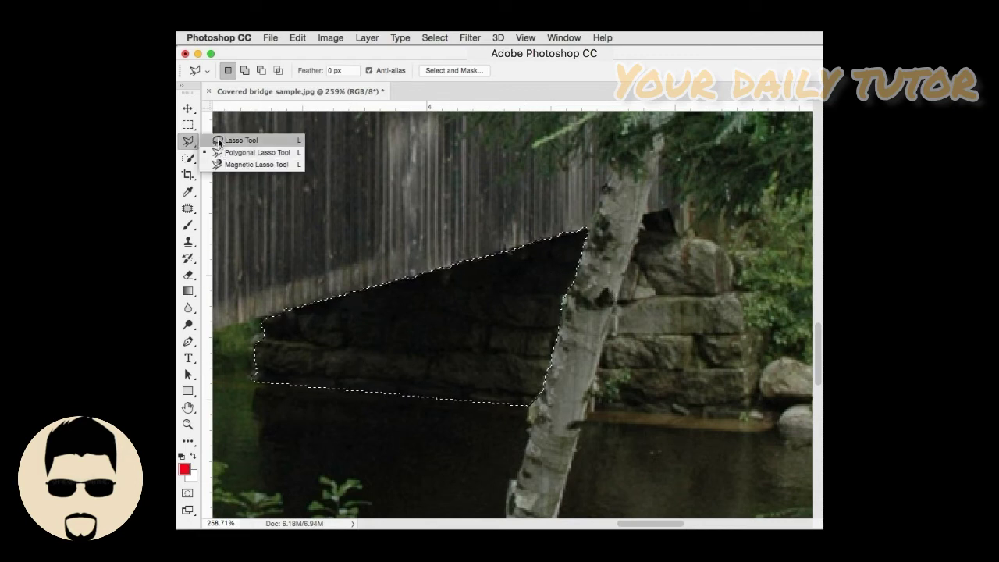
click(219, 141)
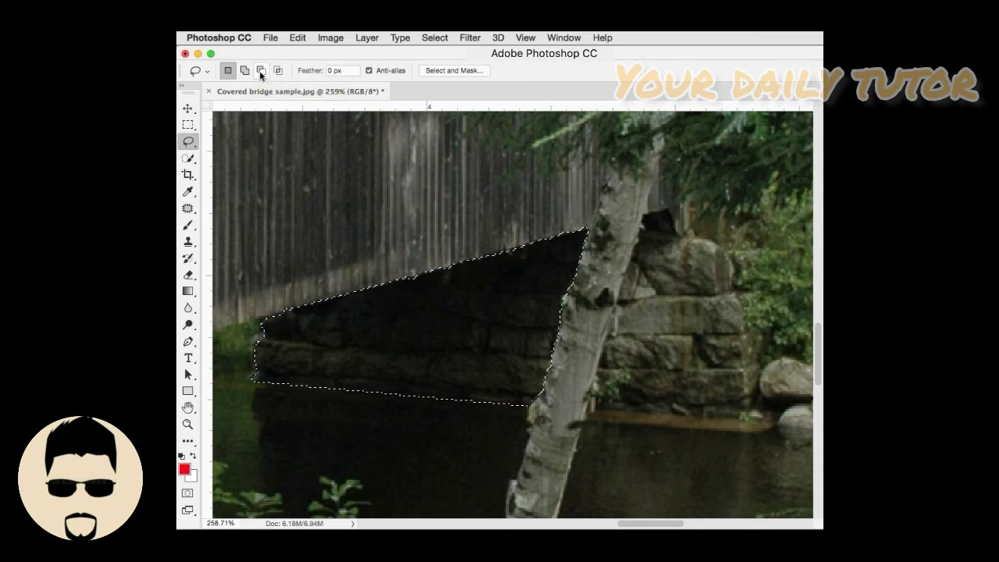
click(188, 141)
click(254, 152)
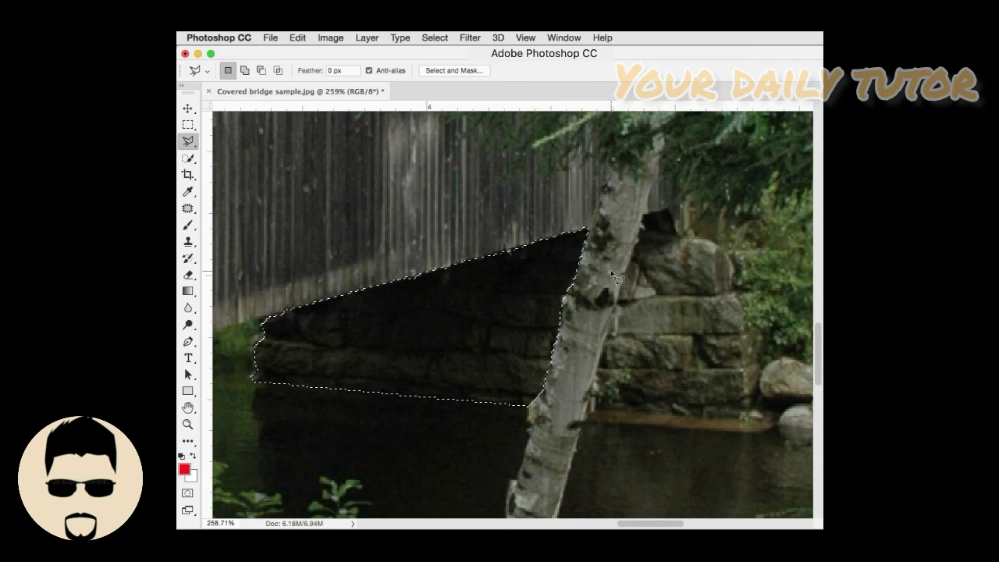
Step: Try to add a small area across the birch trunk's left edge to the foundation selection
key(shift)
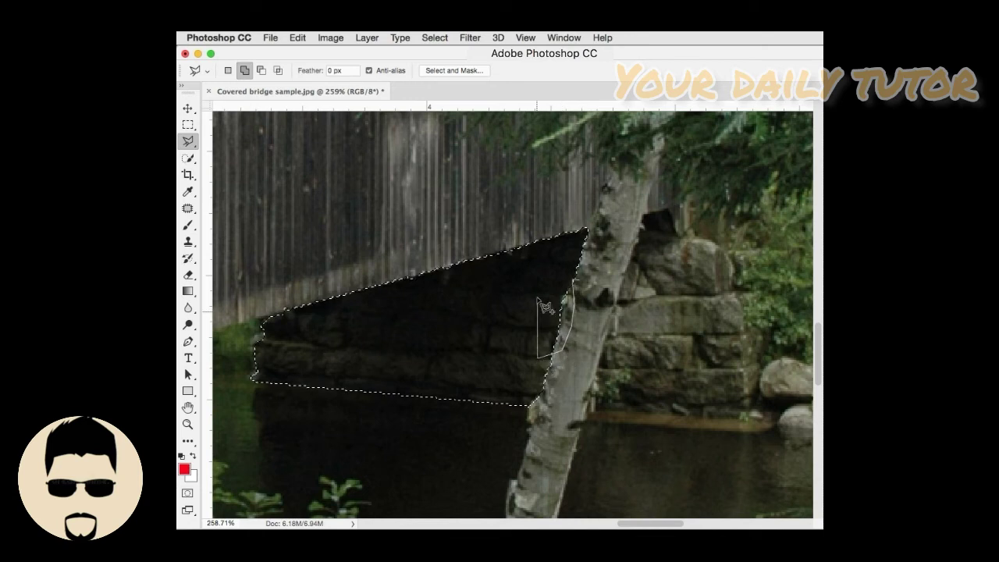
double_click(577, 287)
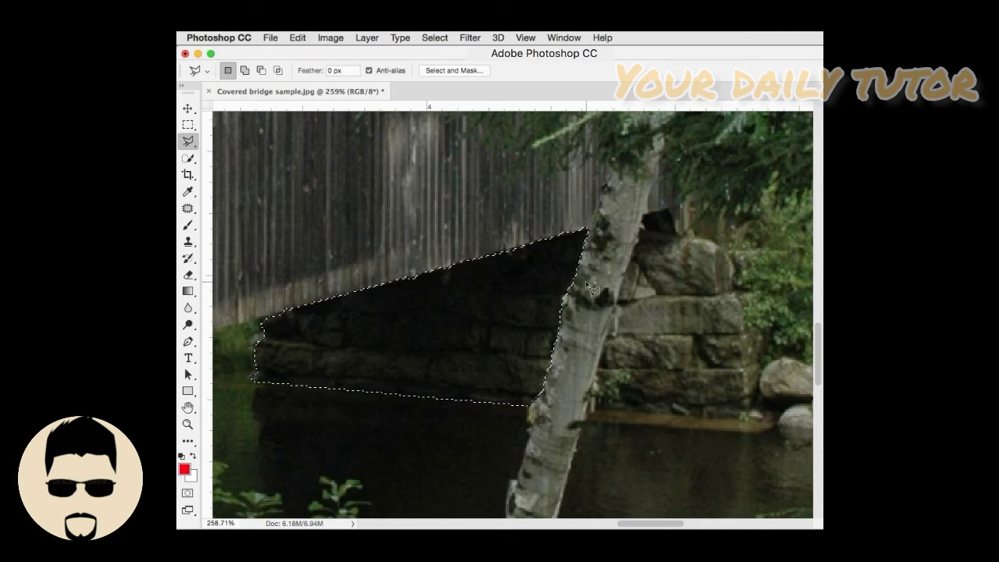
Step: Try to subtract a narrow strip along the birch trunk's left edge from the foundation selection with the Polygonal Lasso
key(alt)
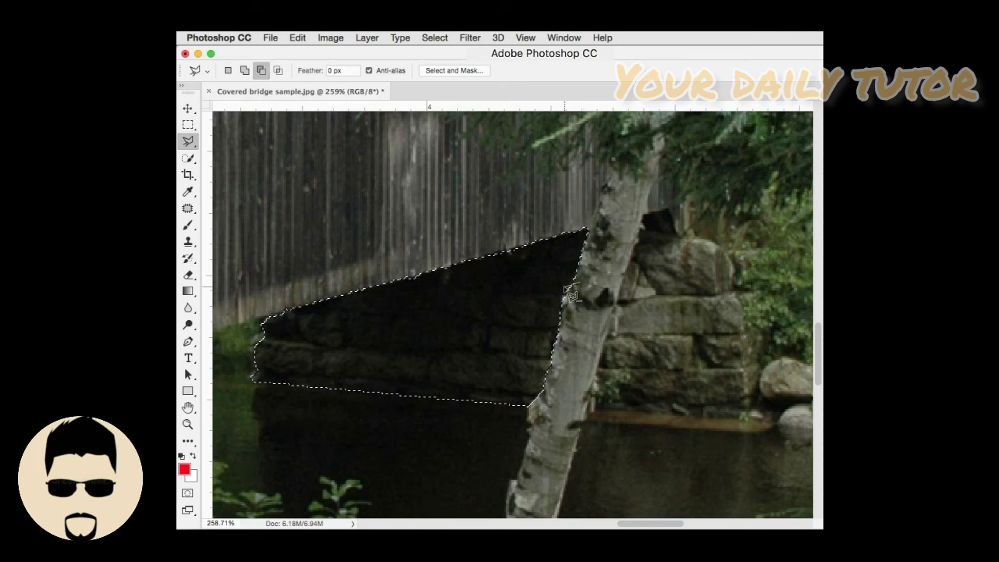
click(558, 298)
click(554, 309)
click(553, 324)
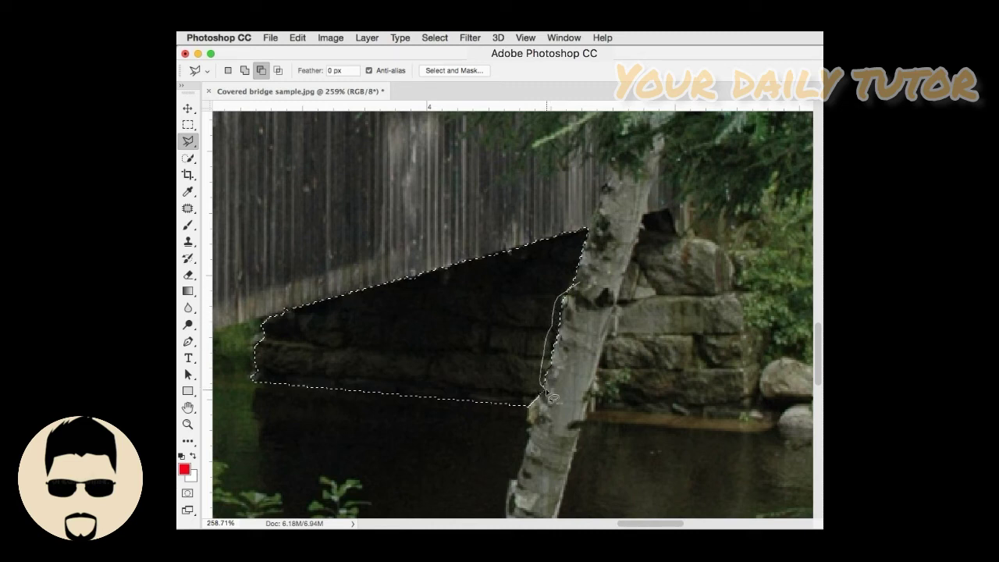
mouse_move(559, 373)
mouse_down()
mouse_move(593, 333)
mouse_move(597, 308)
mouse_move(586, 290)
mouse_up()
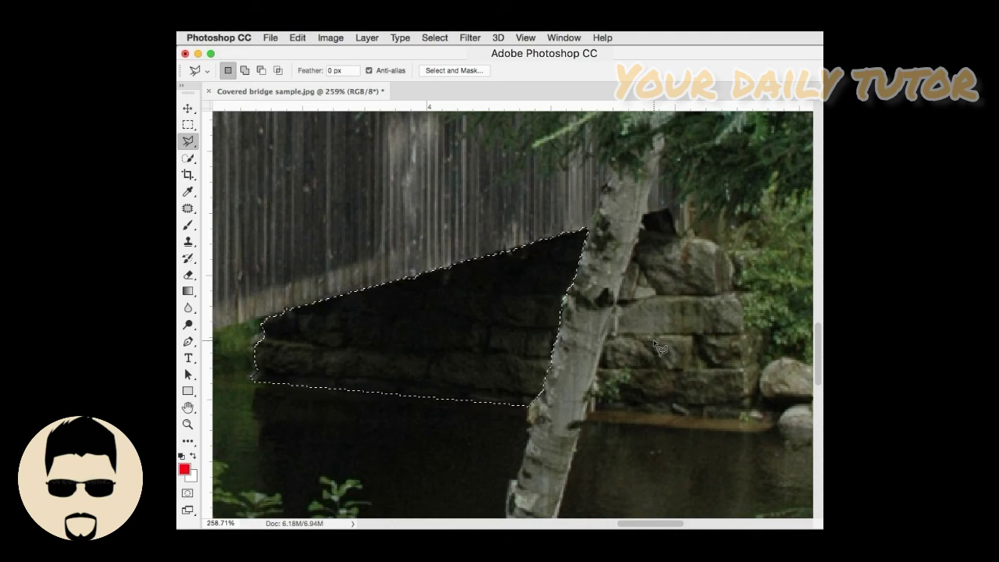
Step: Save the stone foundation selection to a new channel named "Stone Area" in Covered bridge sample.jpg
click(435, 37)
click(449, 312)
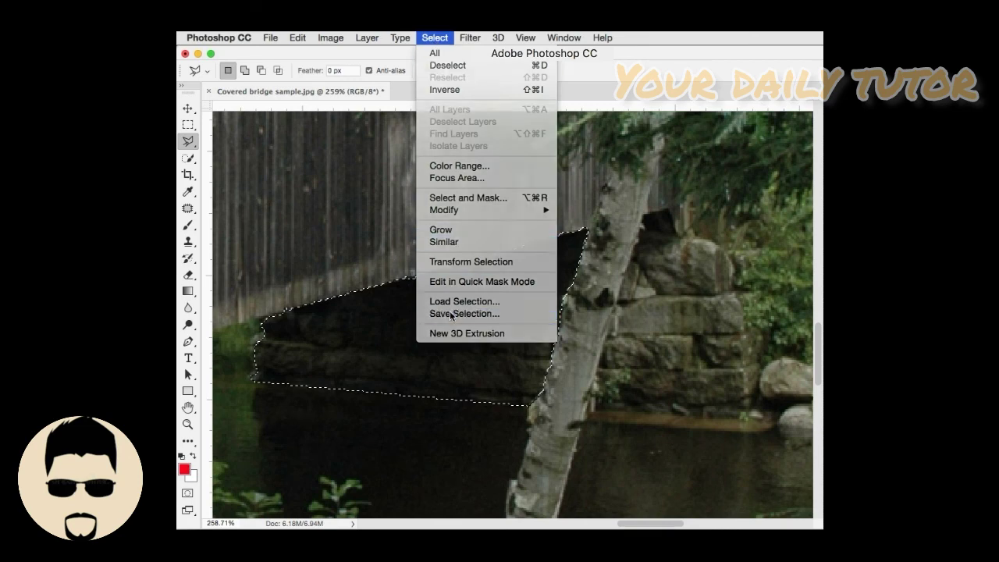
click(624, 285)
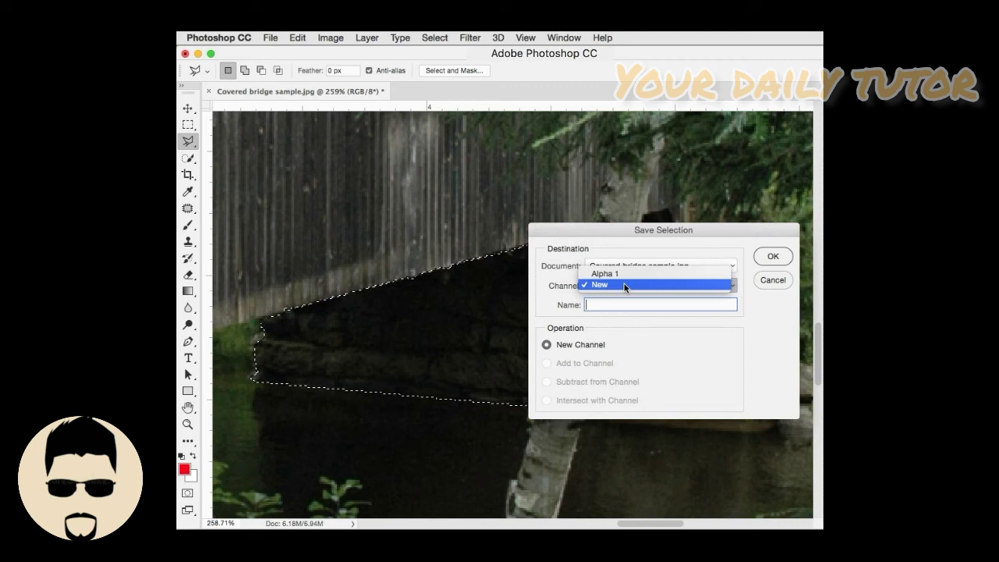
click(623, 284)
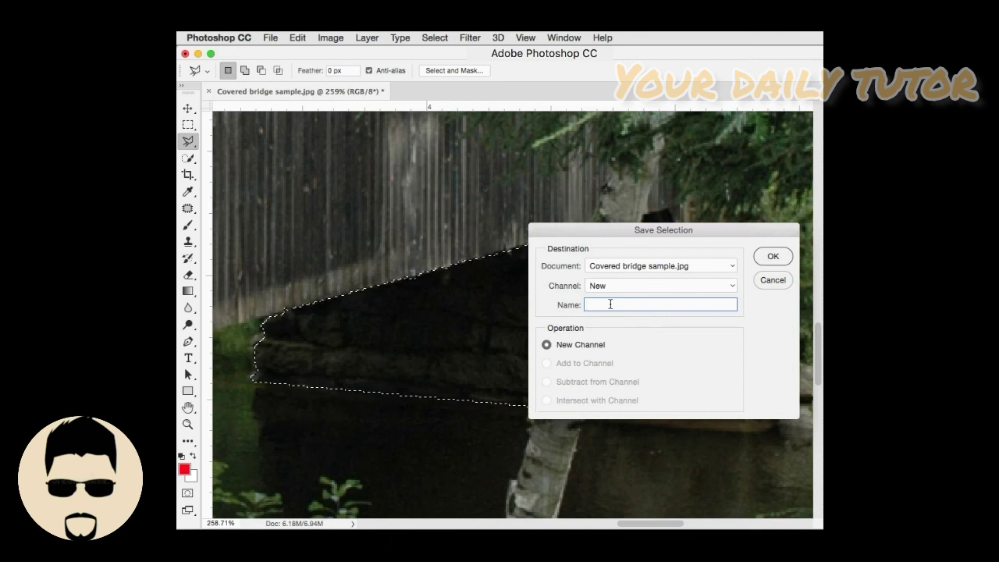
text(S)
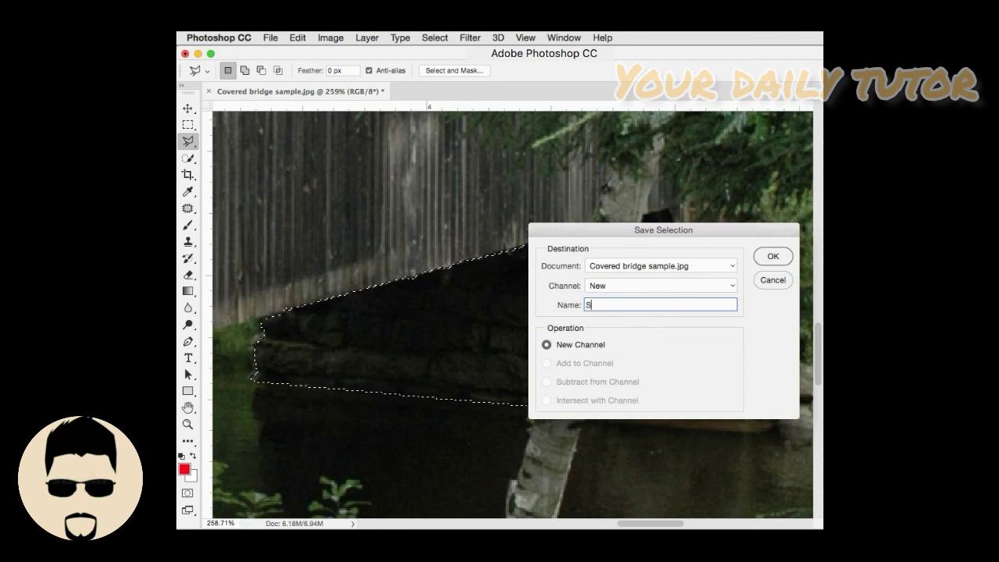
text(tone Area)
click(774, 258)
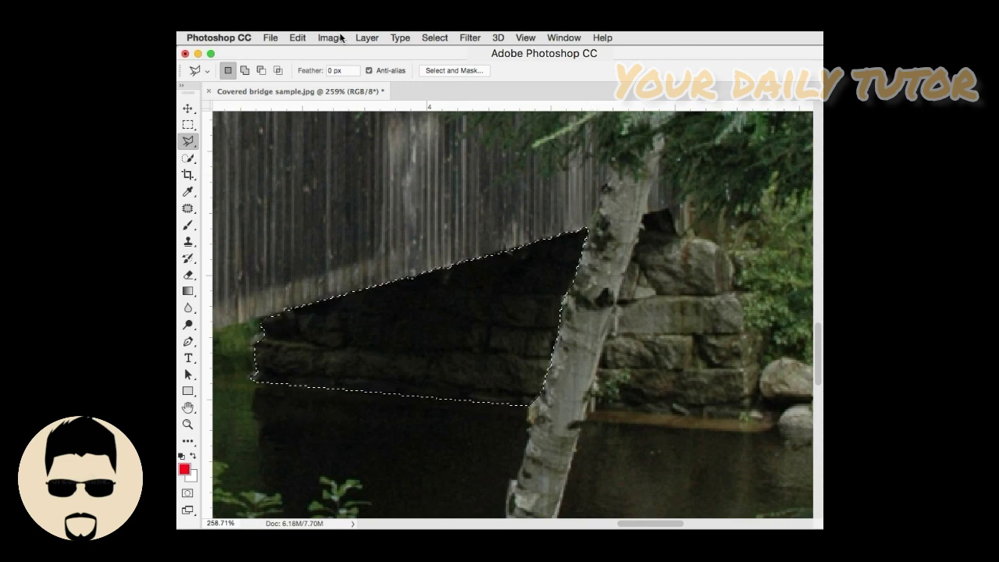
Step: Open the file commands for the covered bridge document
click(275, 37)
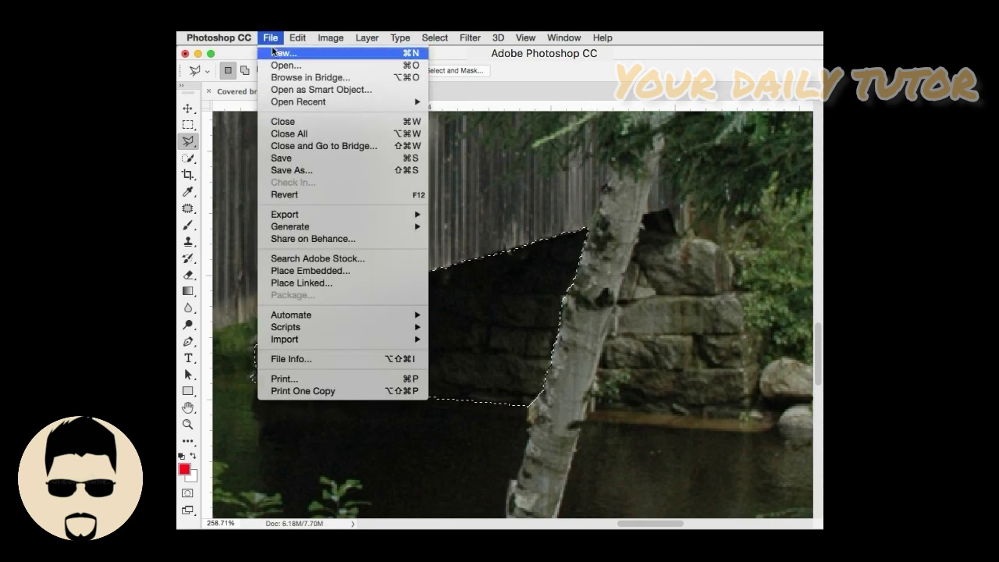